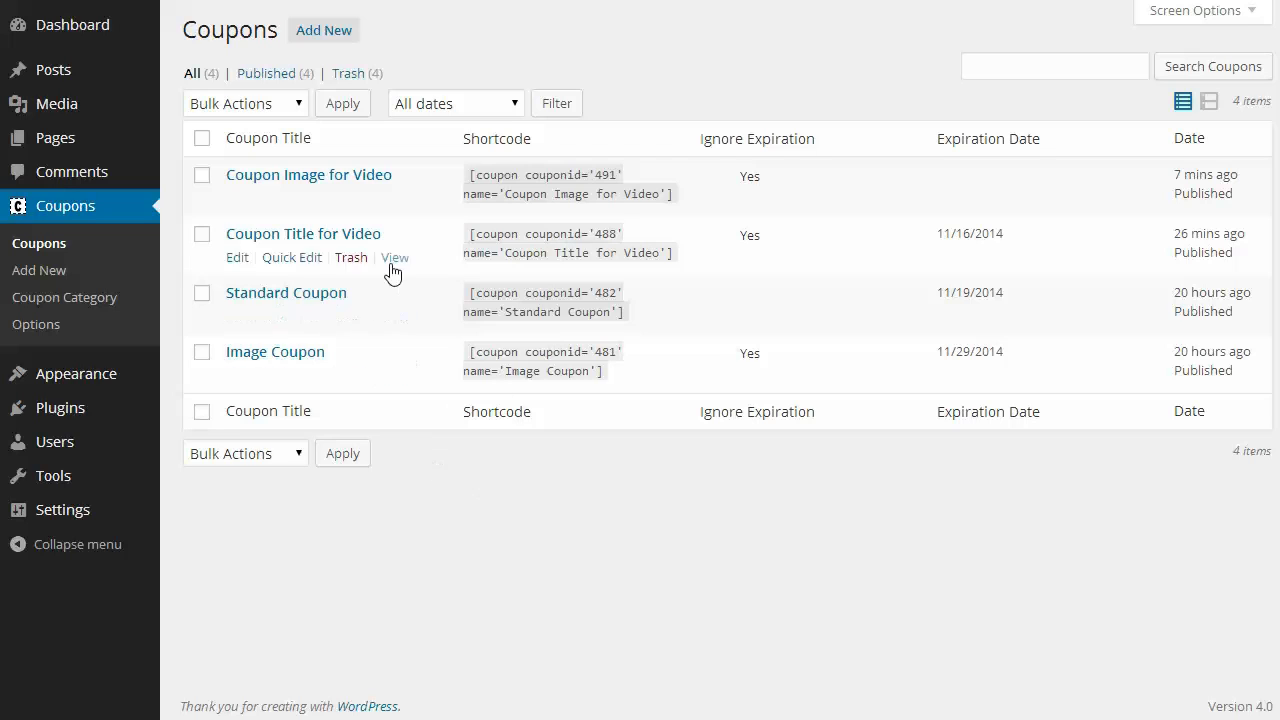
Start a new post titled 'Coupon Post for Video' and place the cursor in its body
left_click_drag(415, 176, 447, 370)
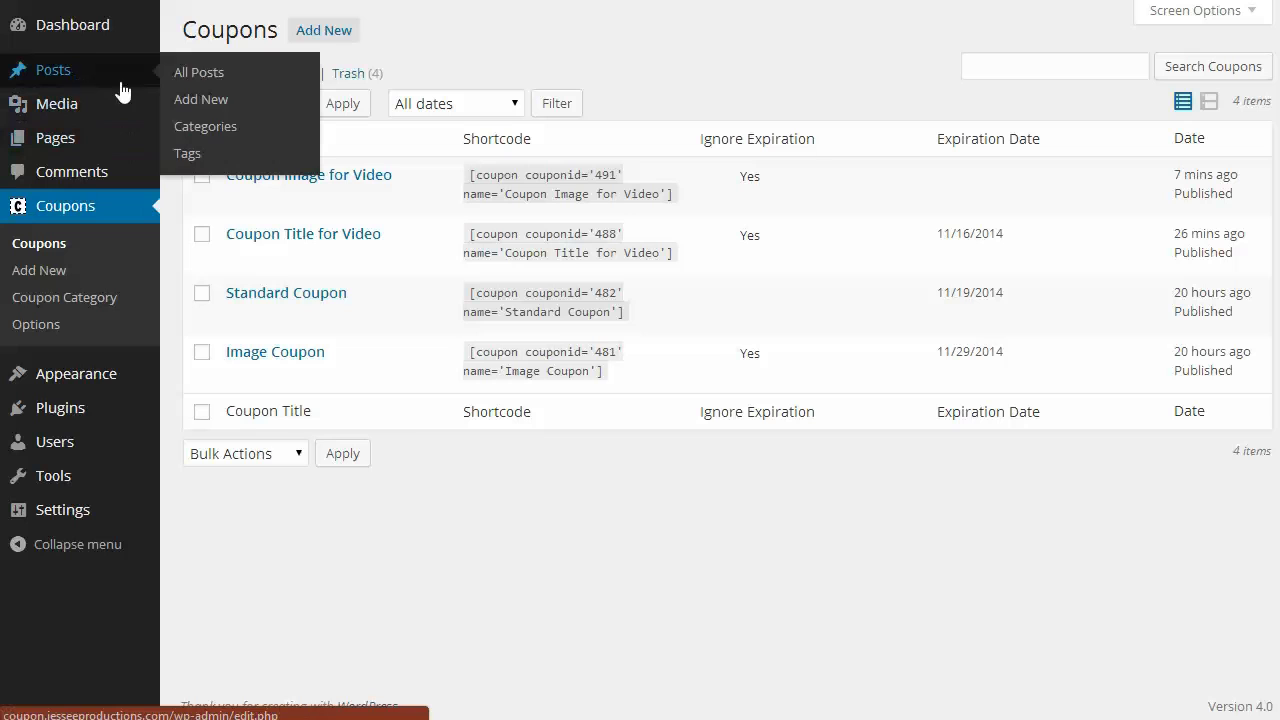
left_click(396, 428)
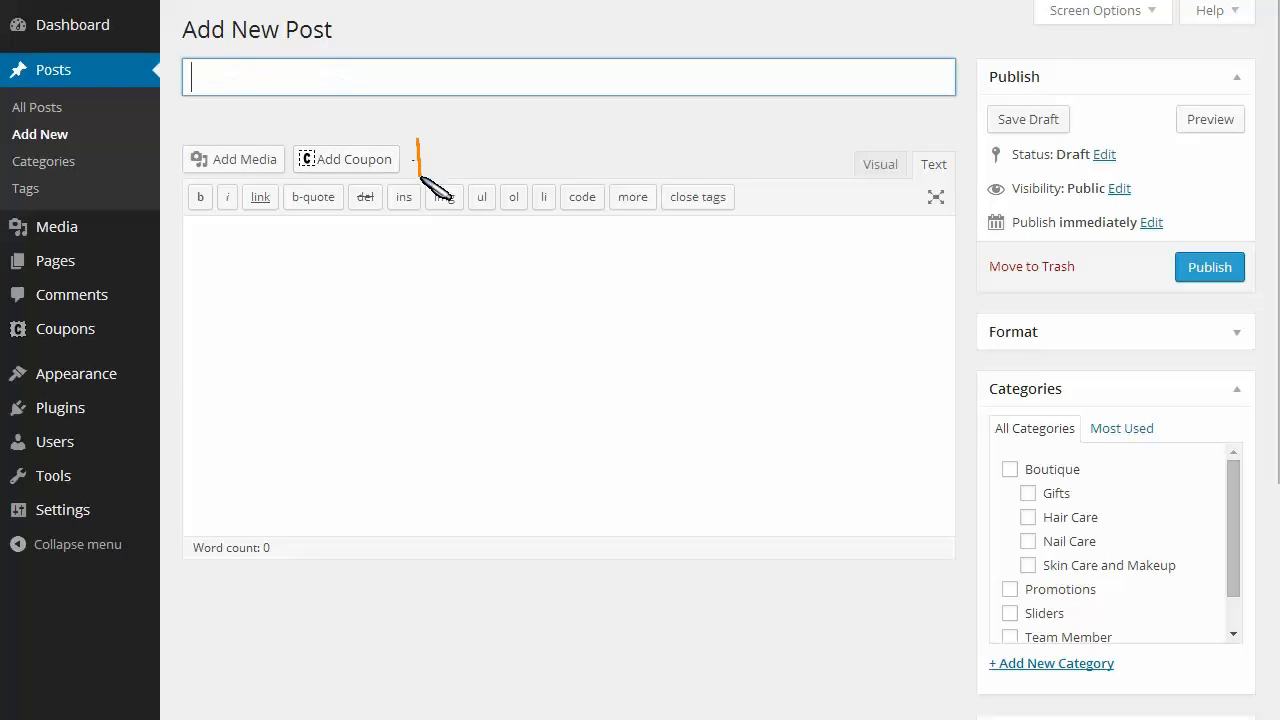
left_click_drag(417, 138, 310, 132)
type("Coupon Post for Video")
left_click(440, 317)
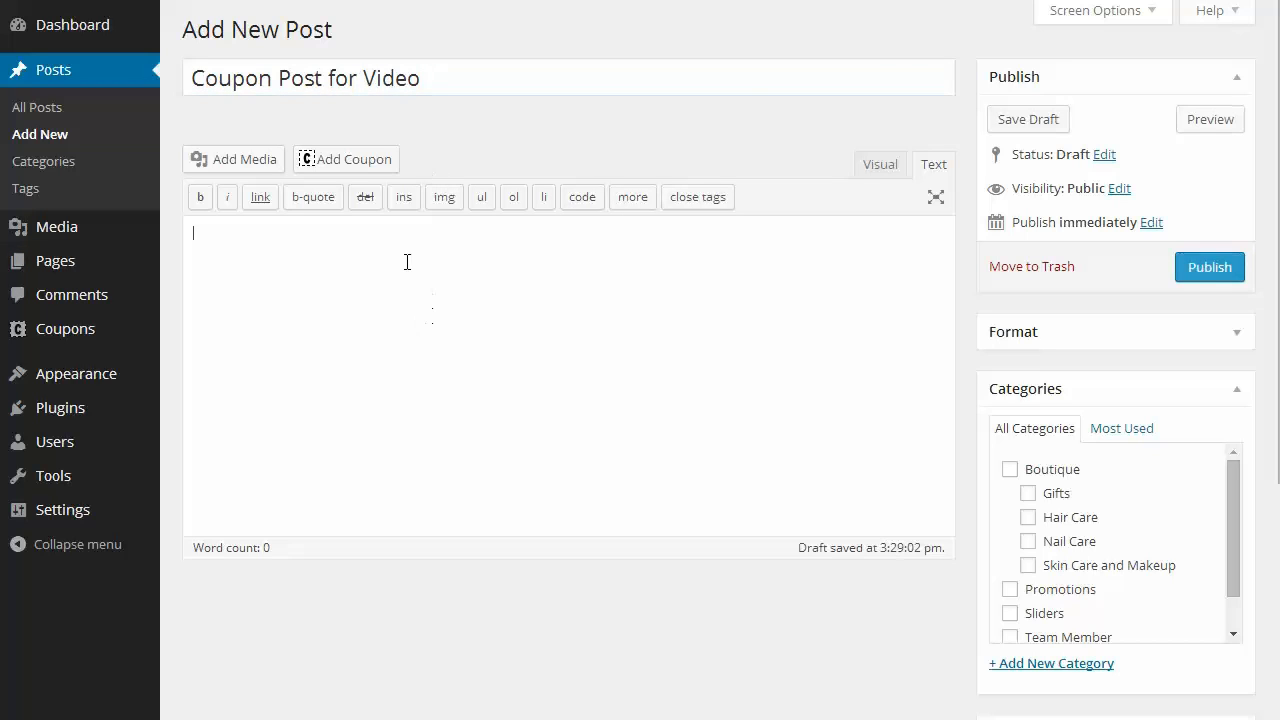
In the coupon inserter, choose 'Coupon Image for Video' and set it to Align Center
left_click(381, 163)
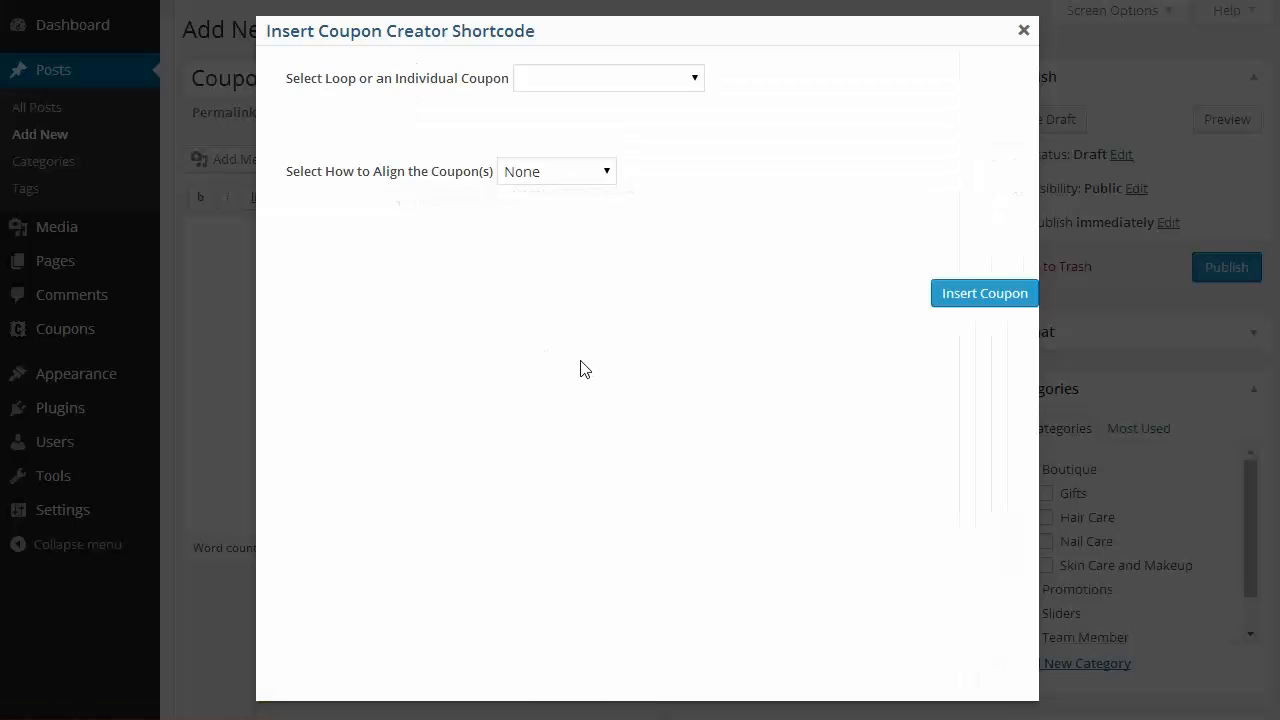
left_click(571, 86)
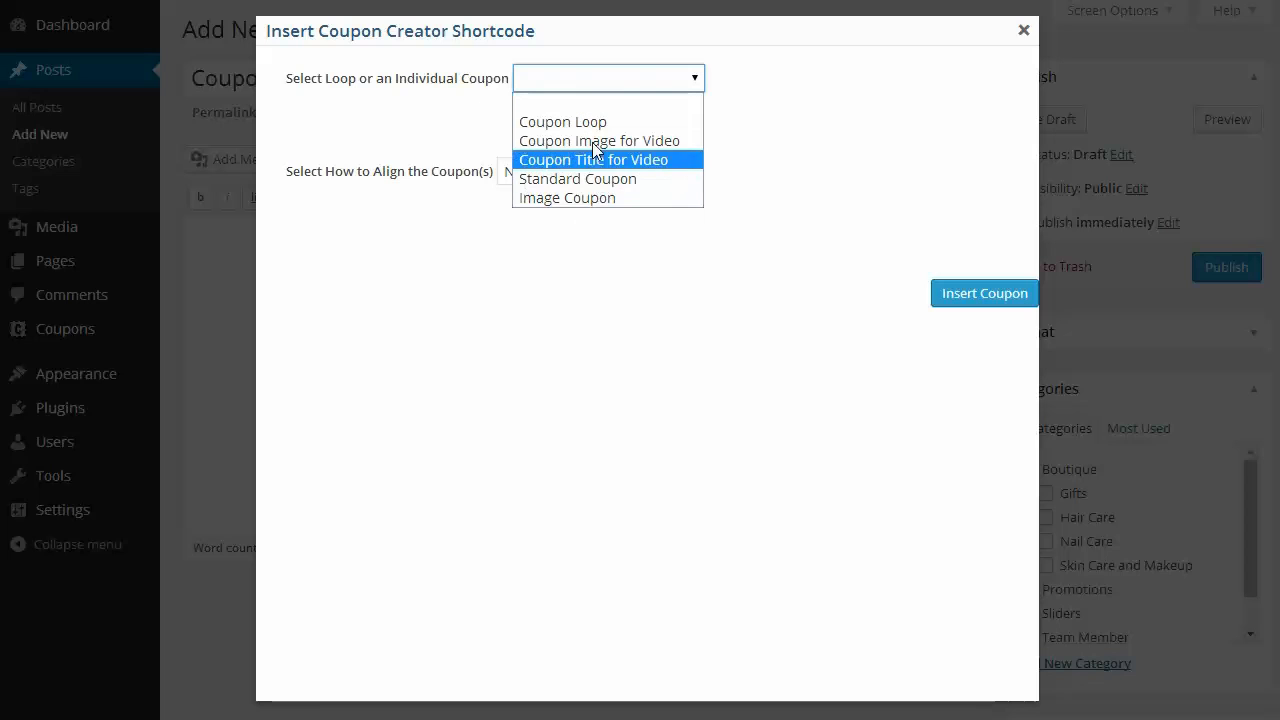
left_click(657, 141)
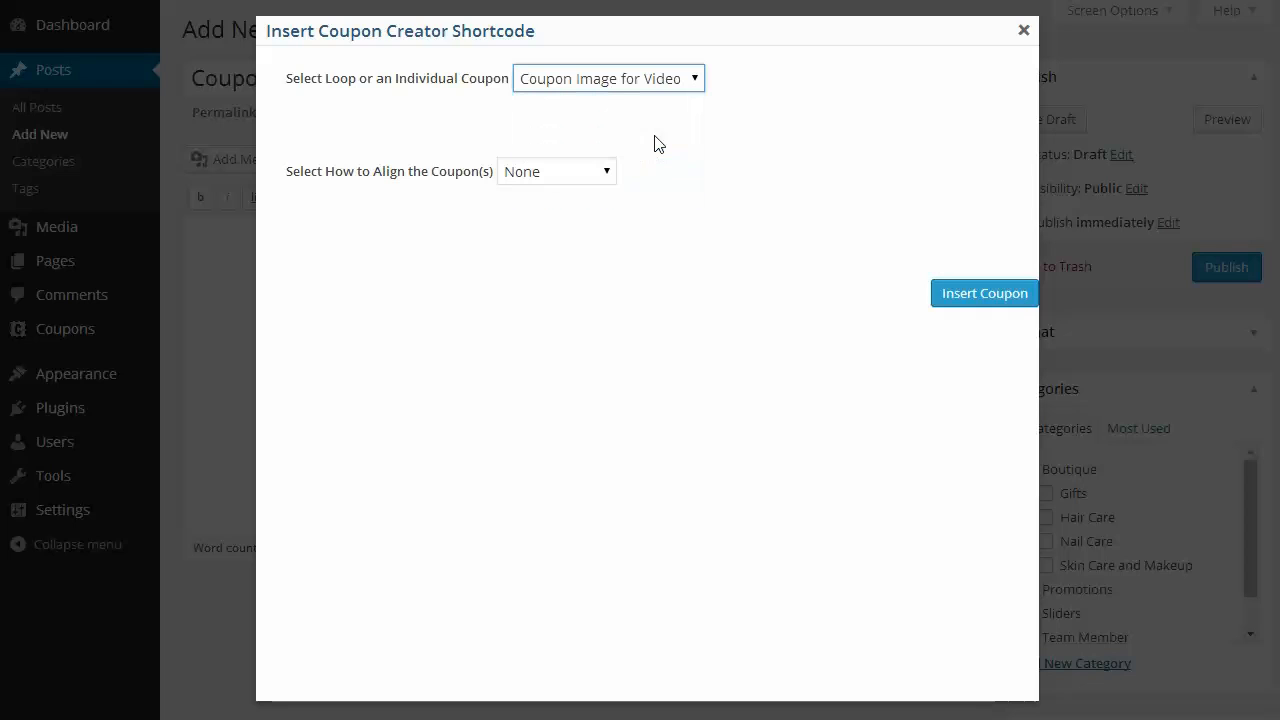
left_click(583, 171)
left_click(566, 252)
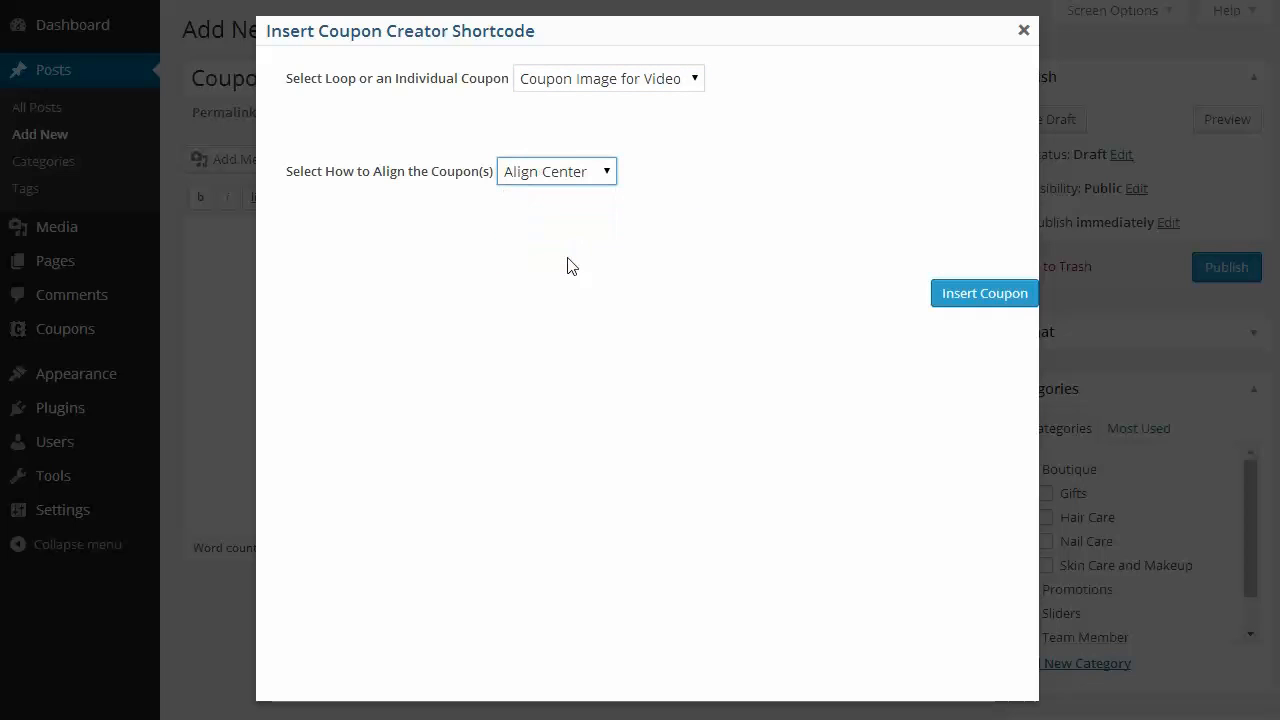
Try left and right alignment, settle on Align Center, and insert the coupon shortcode
left_click(580, 171)
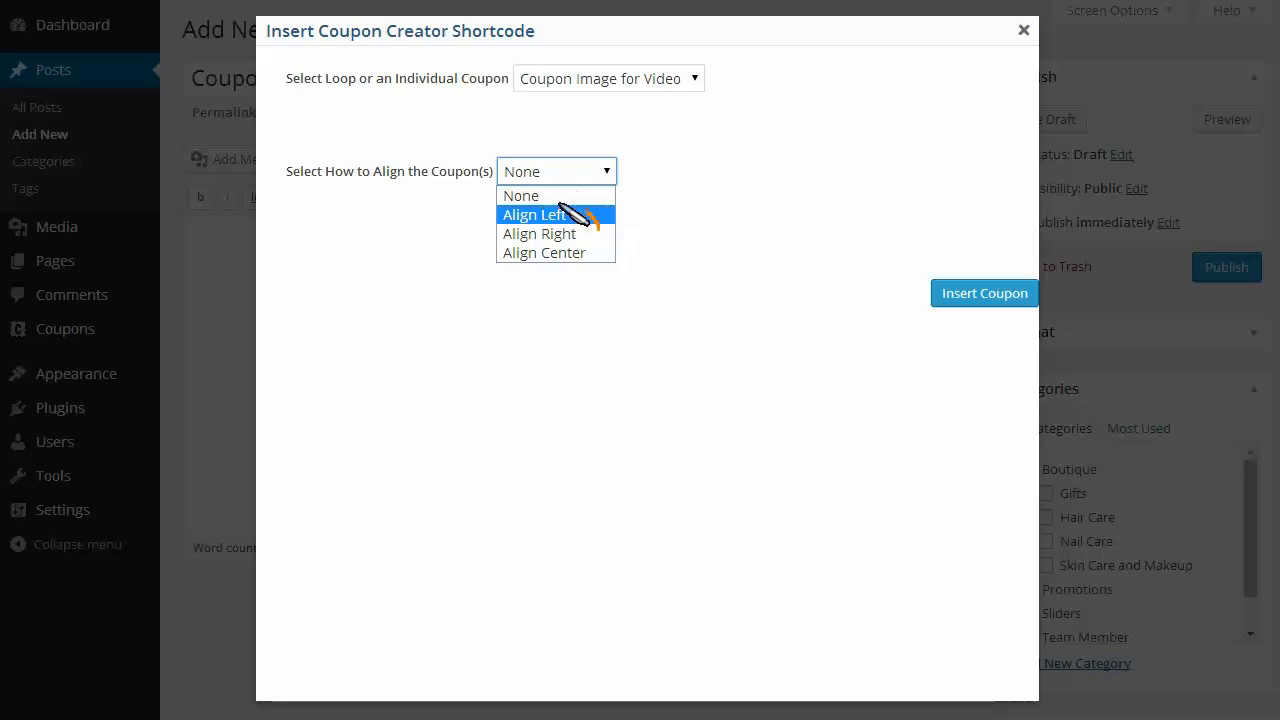
left_click(591, 246)
left_click(569, 174)
left_click(551, 250)
left_click(566, 170)
left_click(554, 214)
left_click(560, 176)
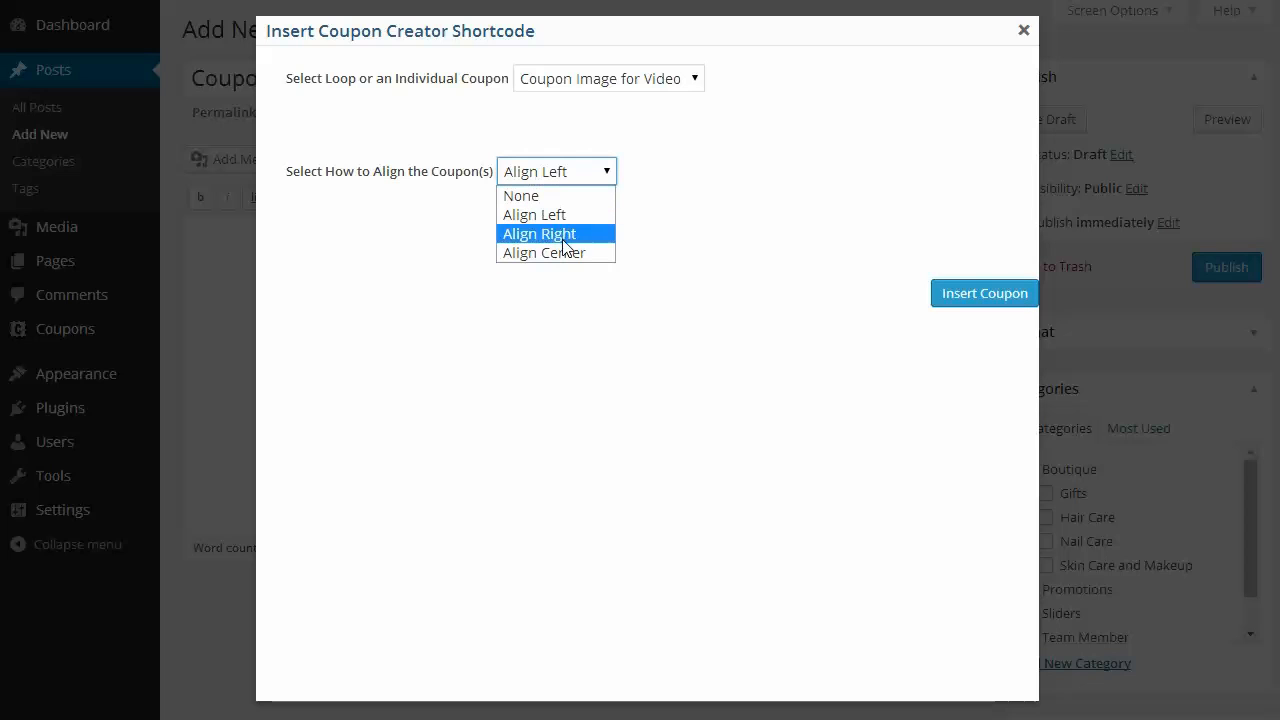
left_click(563, 240)
left_click(563, 176)
left_click(560, 251)
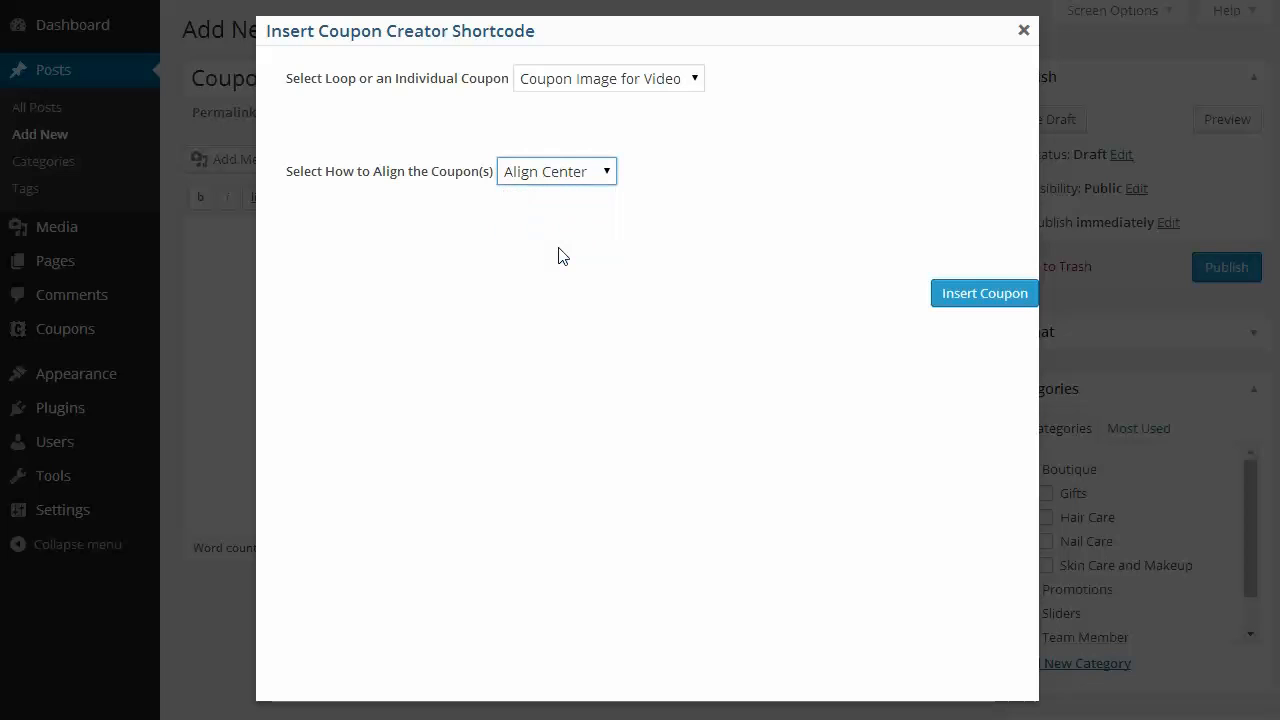
left_click(974, 300)
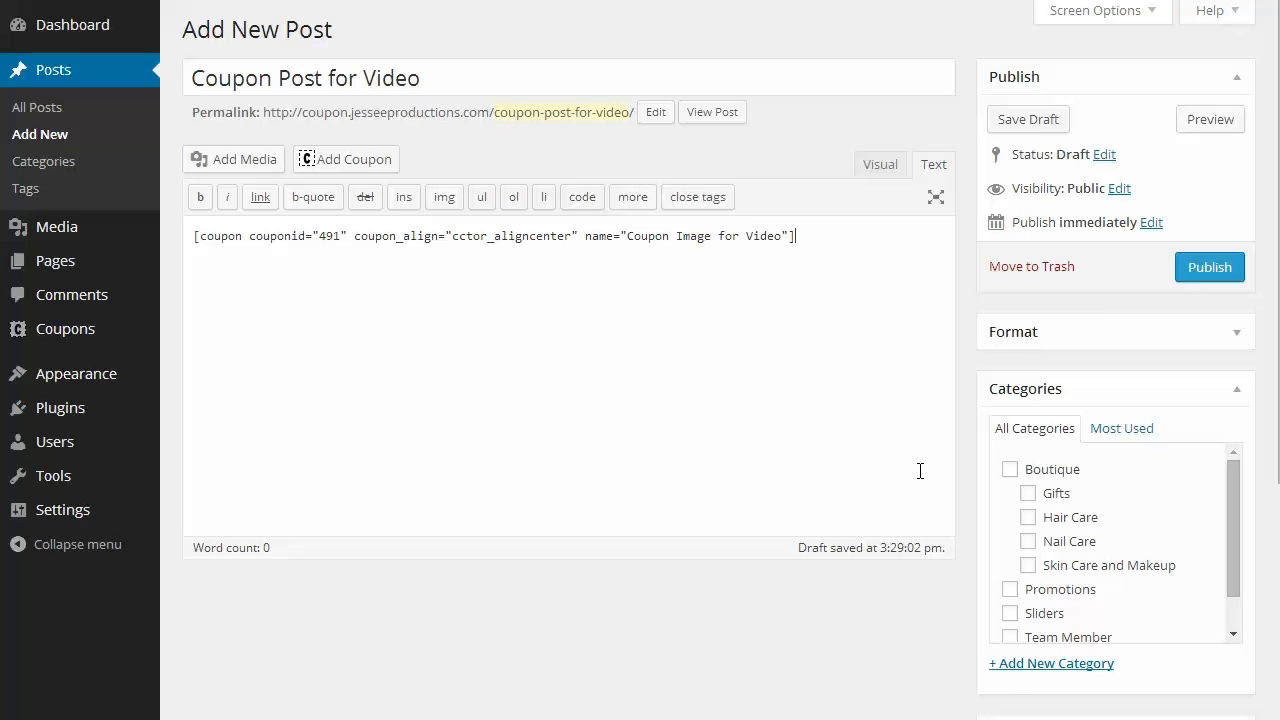
Add a 'Break' line below the first shortcode and choose Coupon Loop in the inserter
key("Return")
key("Return")
type("Breakf")
left_click(360, 159)
left_click(603, 80)
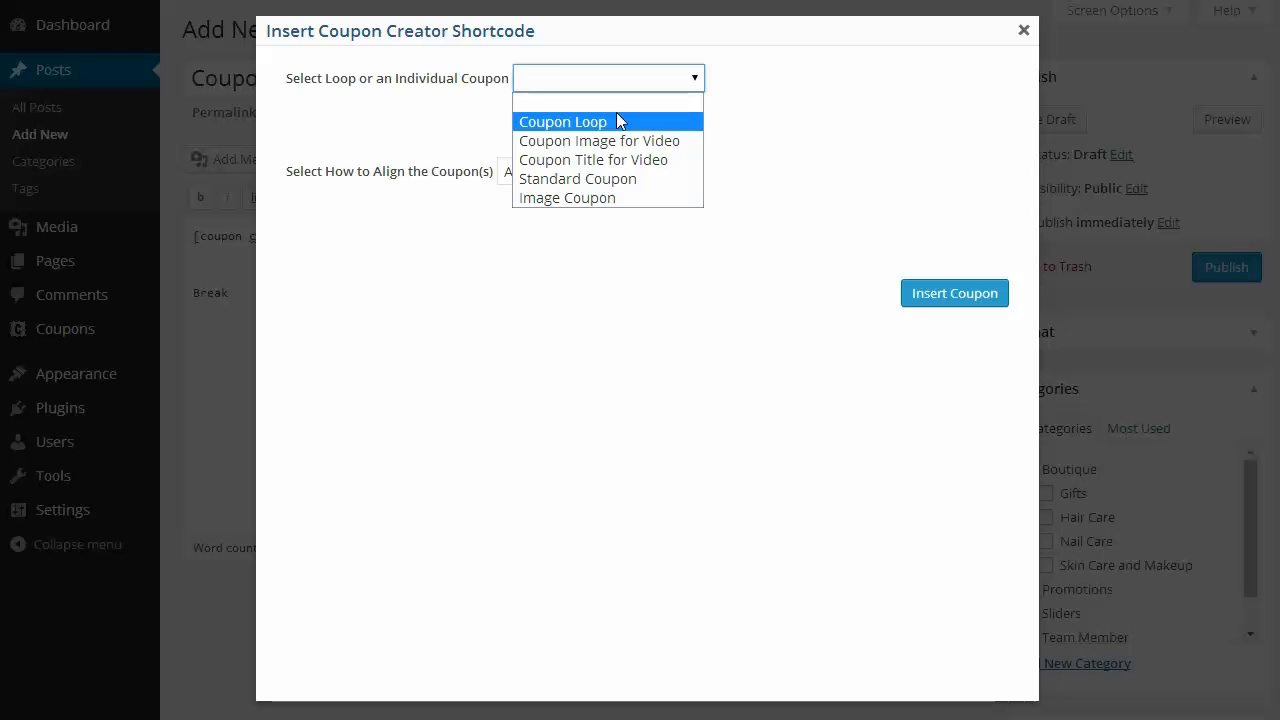
left_click(614, 121)
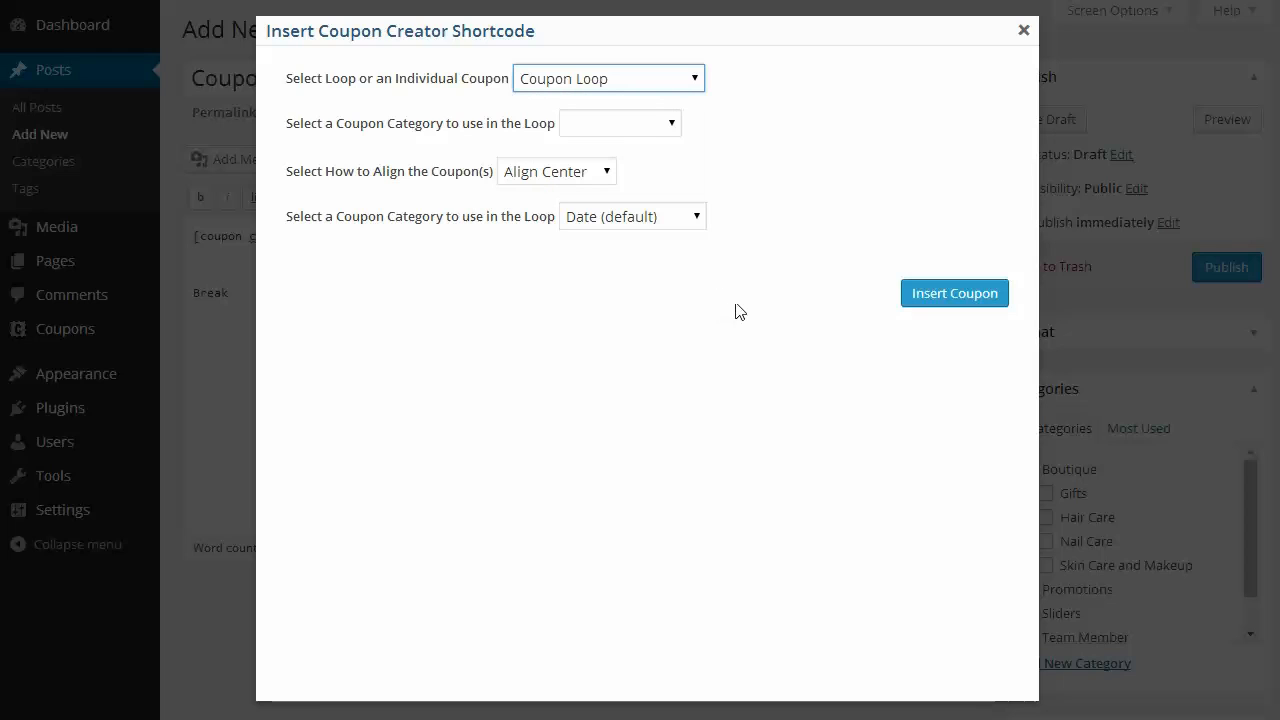
left_click_drag(301, 134, 387, 143)
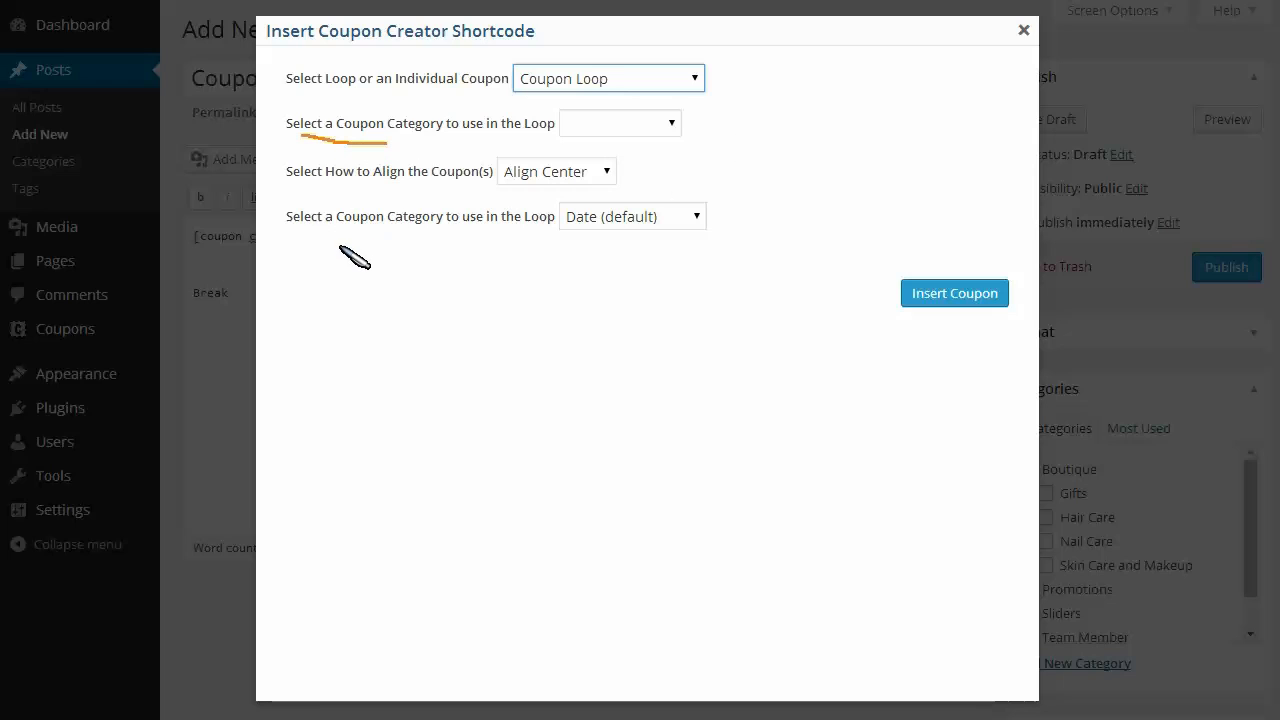
left_click_drag(327, 240, 414, 242)
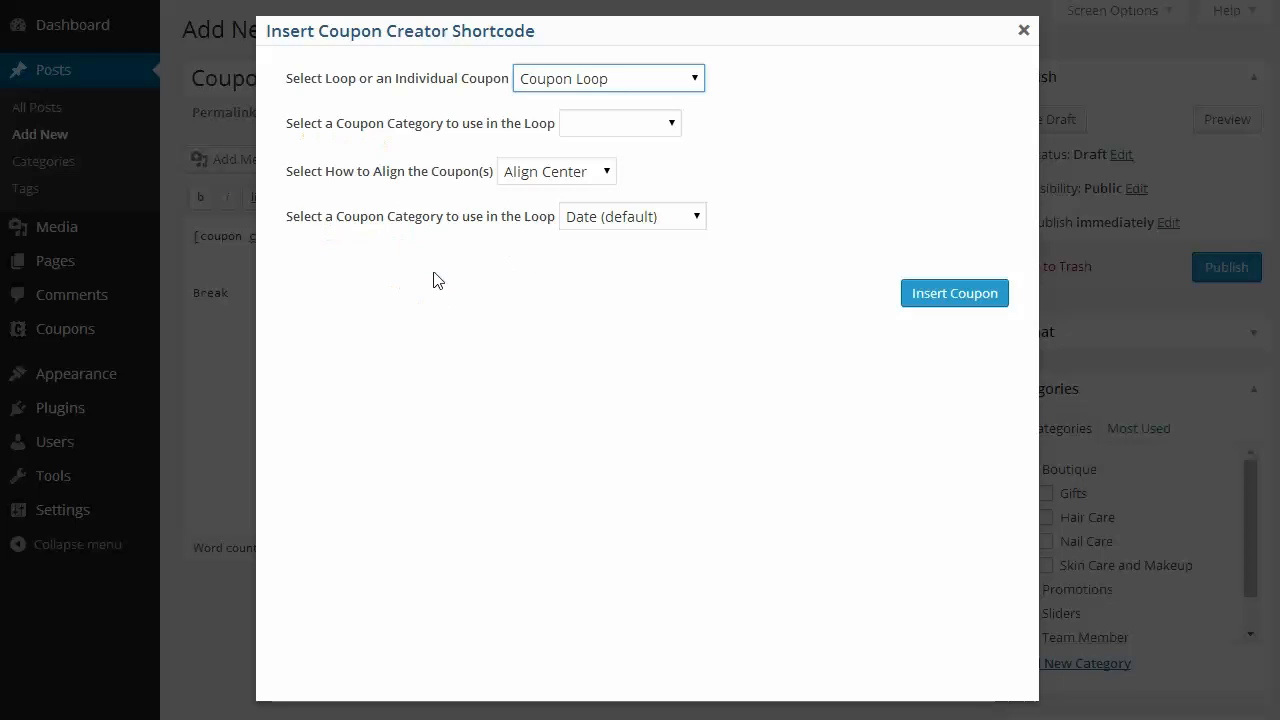
Set the loop to the Clothes category, Align Right and Random order, then insert it
left_click(643, 122)
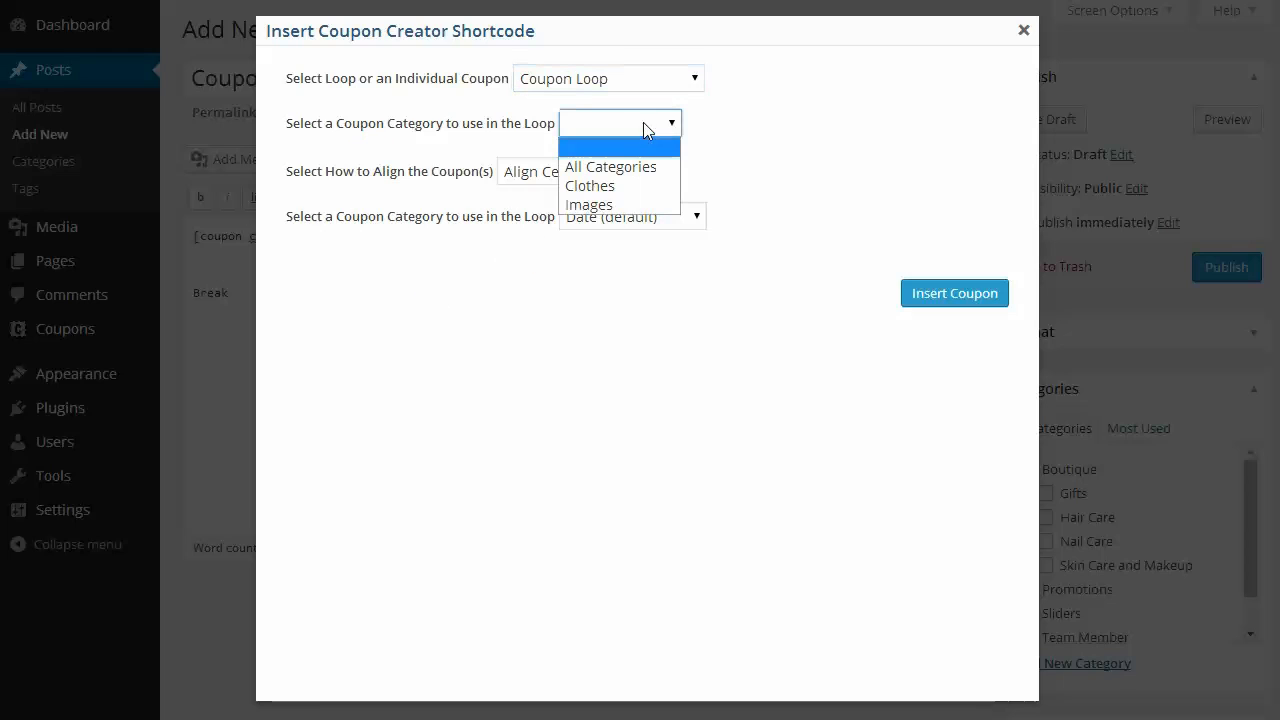
left_click(646, 186)
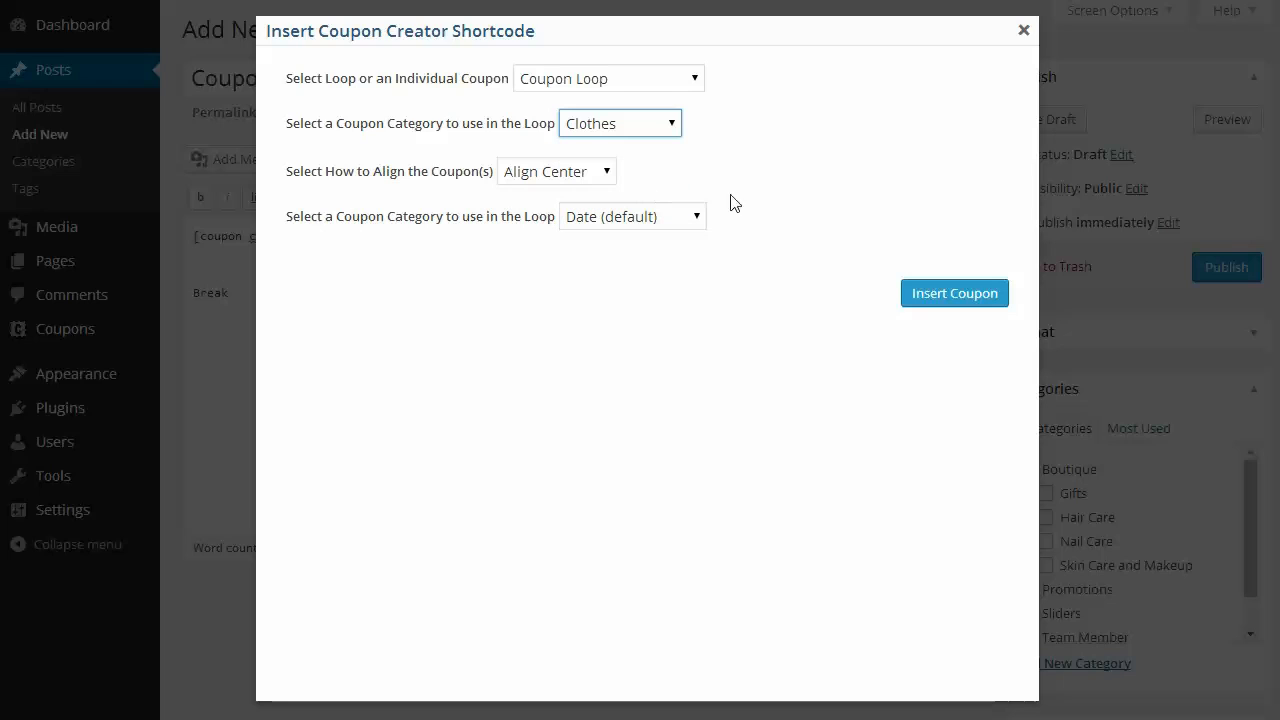
left_click(550, 182)
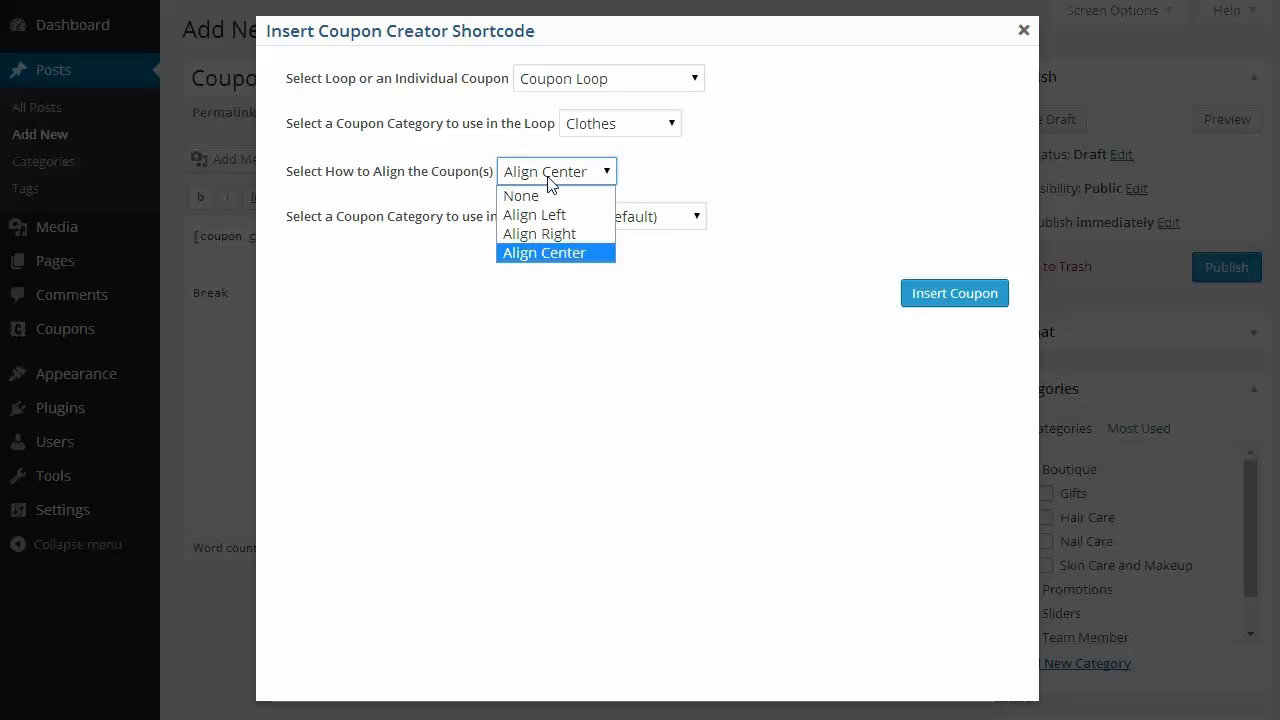
left_click(540, 233)
left_click(636, 217)
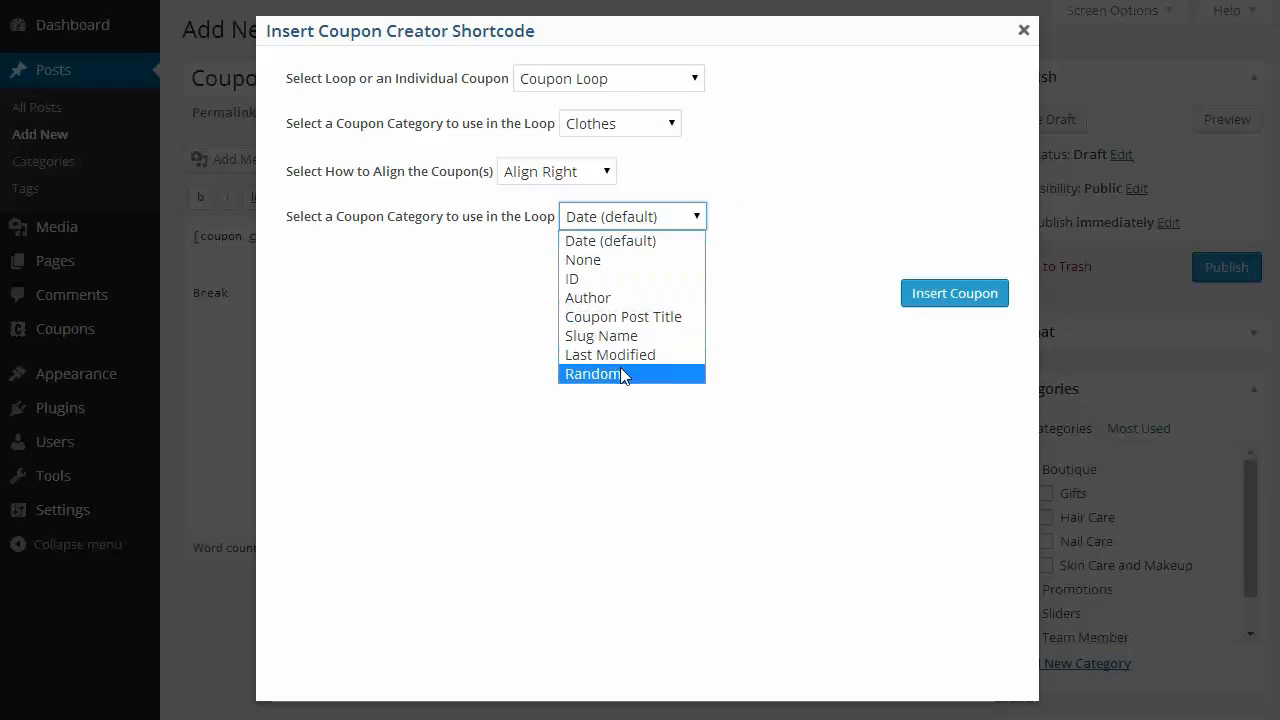
left_click(620, 373)
left_click(624, 222)
key("Escape")
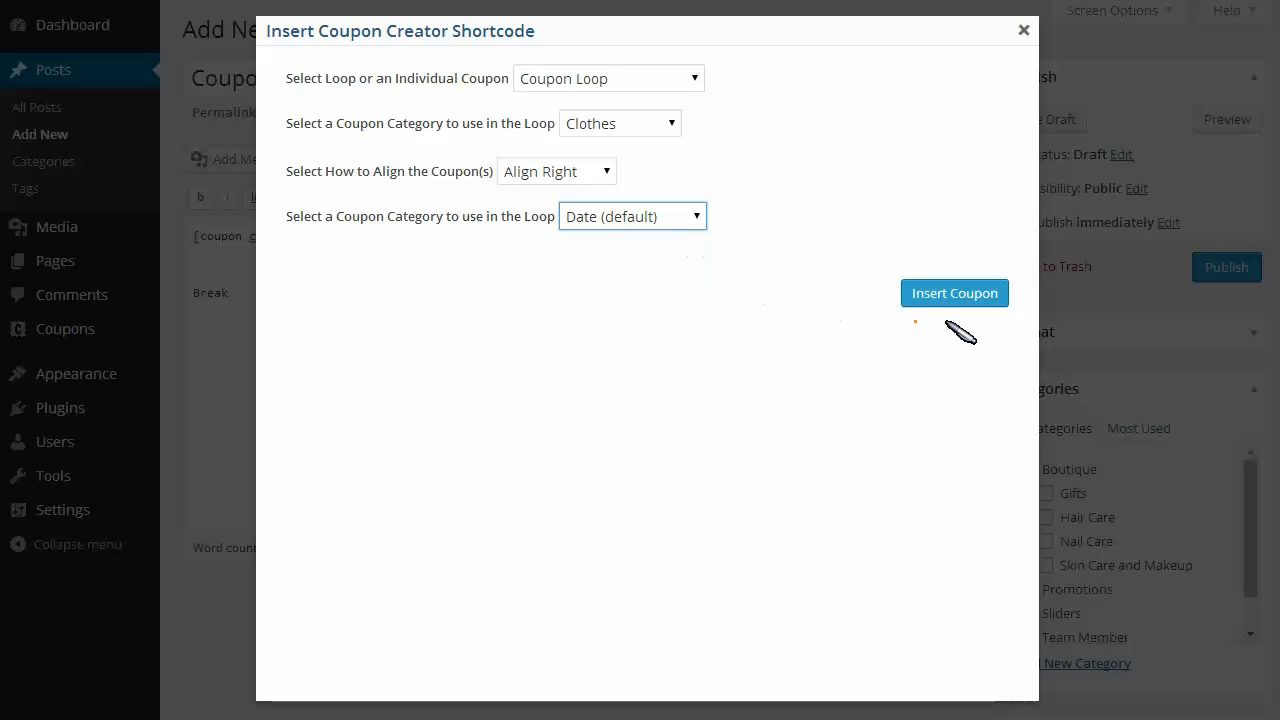
left_click_drag(915, 322, 968, 320)
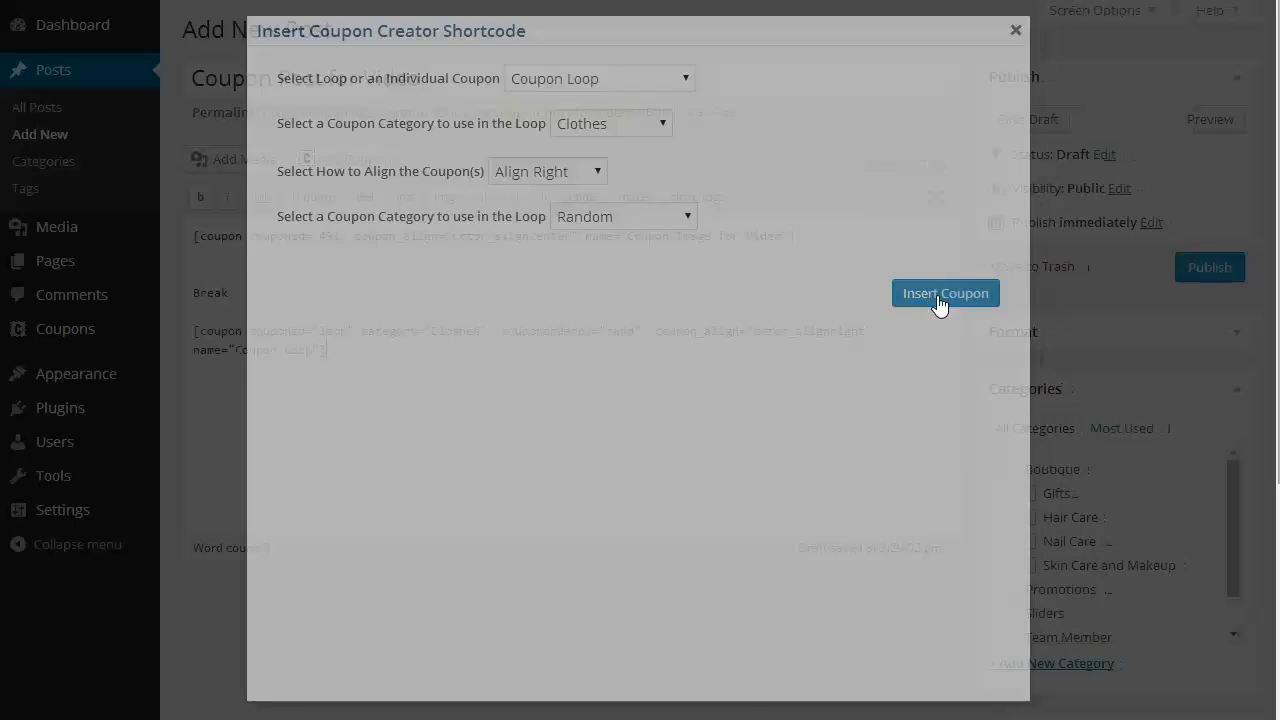
left_click(938, 300)
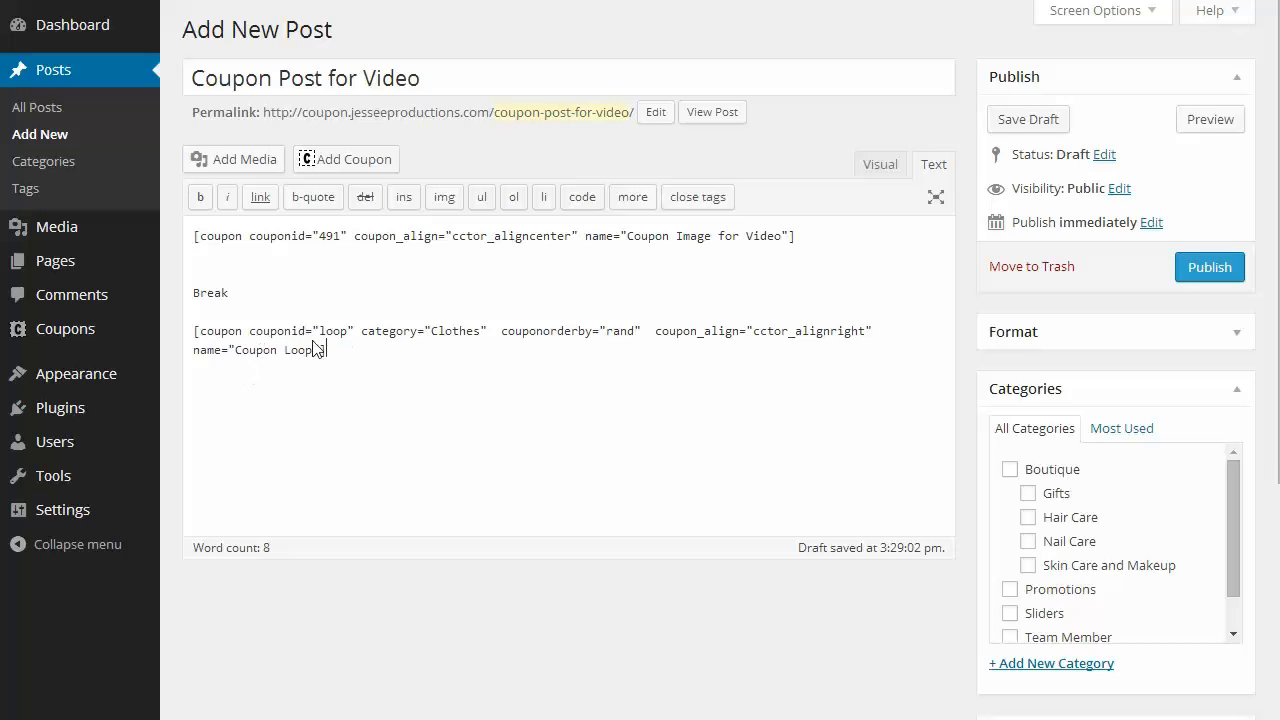
Highlight and review the two coupon shortcodes, then publish 'Coupon Post for Video'
left_click_drag(259, 334, 291, 333)
left_click_drag(527, 353, 593, 353)
left_click_drag(682, 350, 763, 350)
left_click_drag(205, 366, 287, 369)
left_click_drag(590, 247, 716, 251)
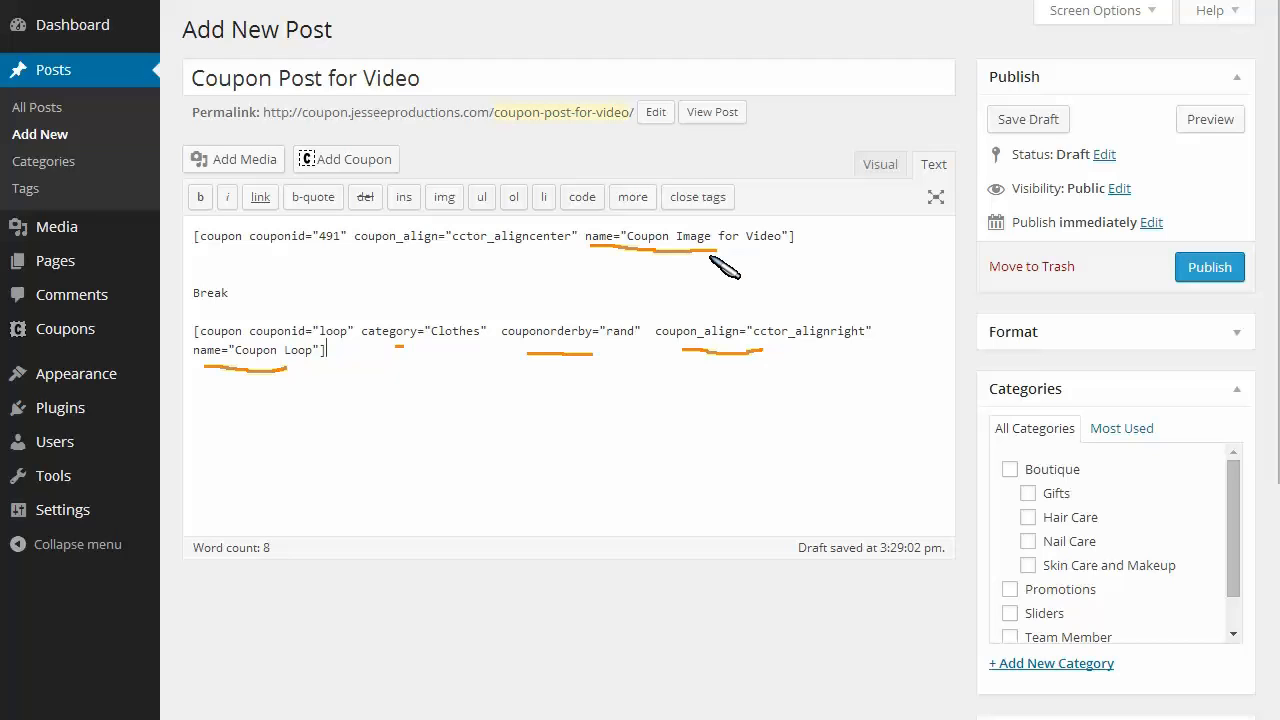
key("Escape")
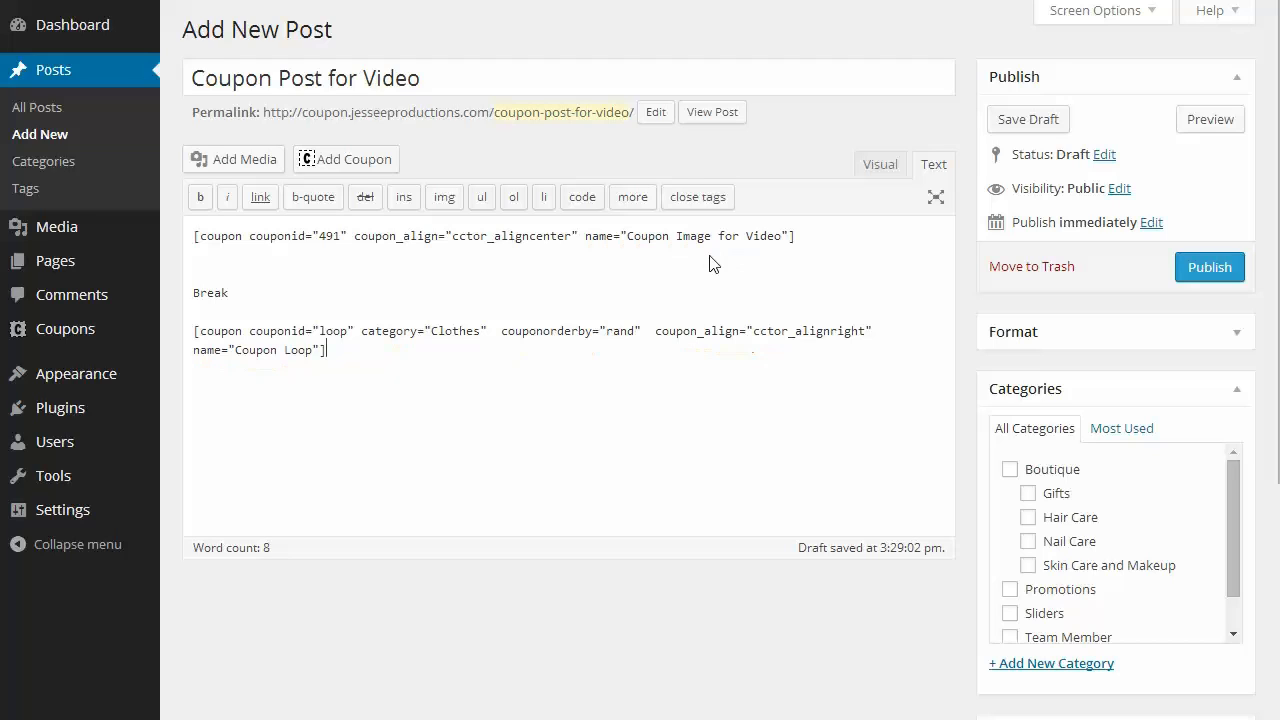
left_click(1209, 270)
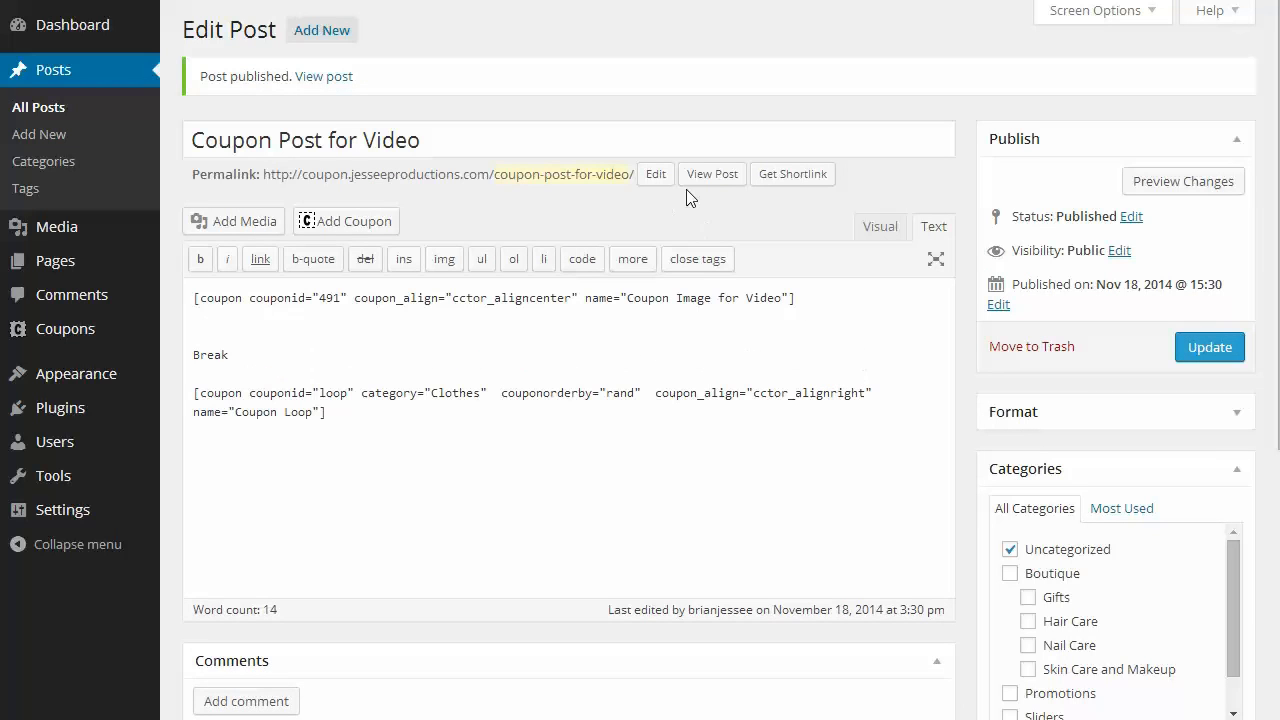
left_click(712, 183)
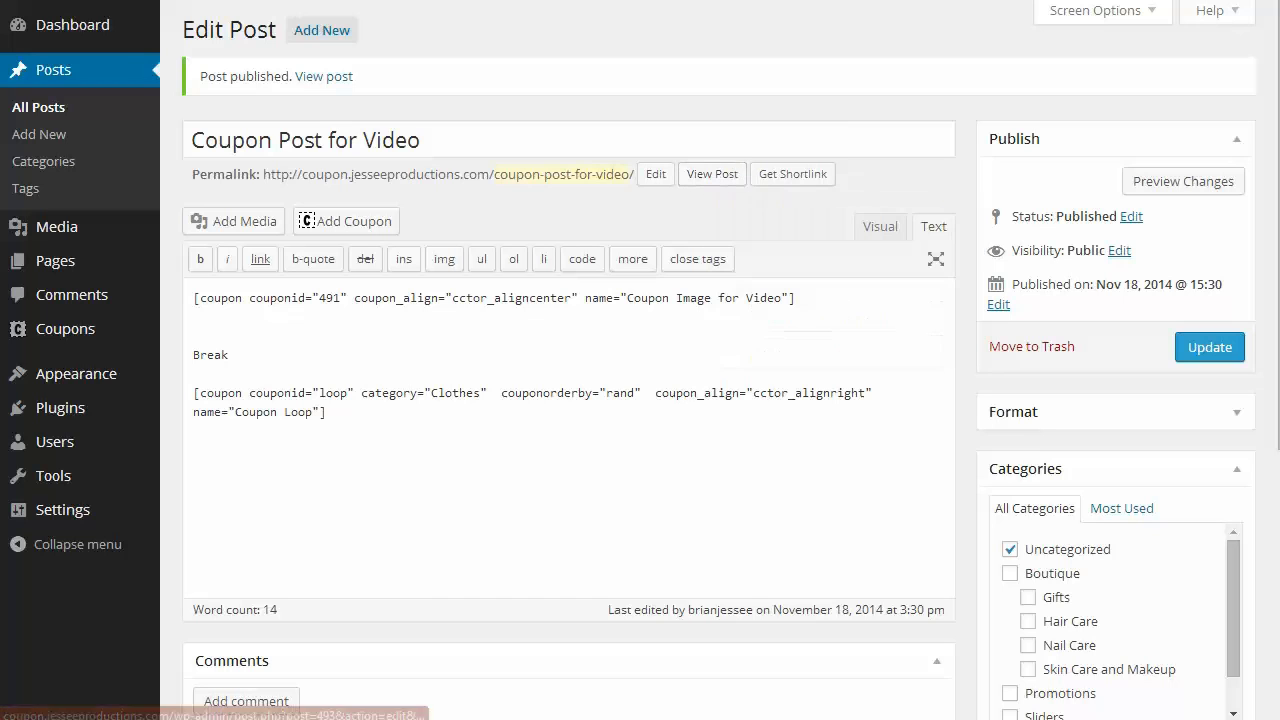
scroll(350, 260, "down", 1)
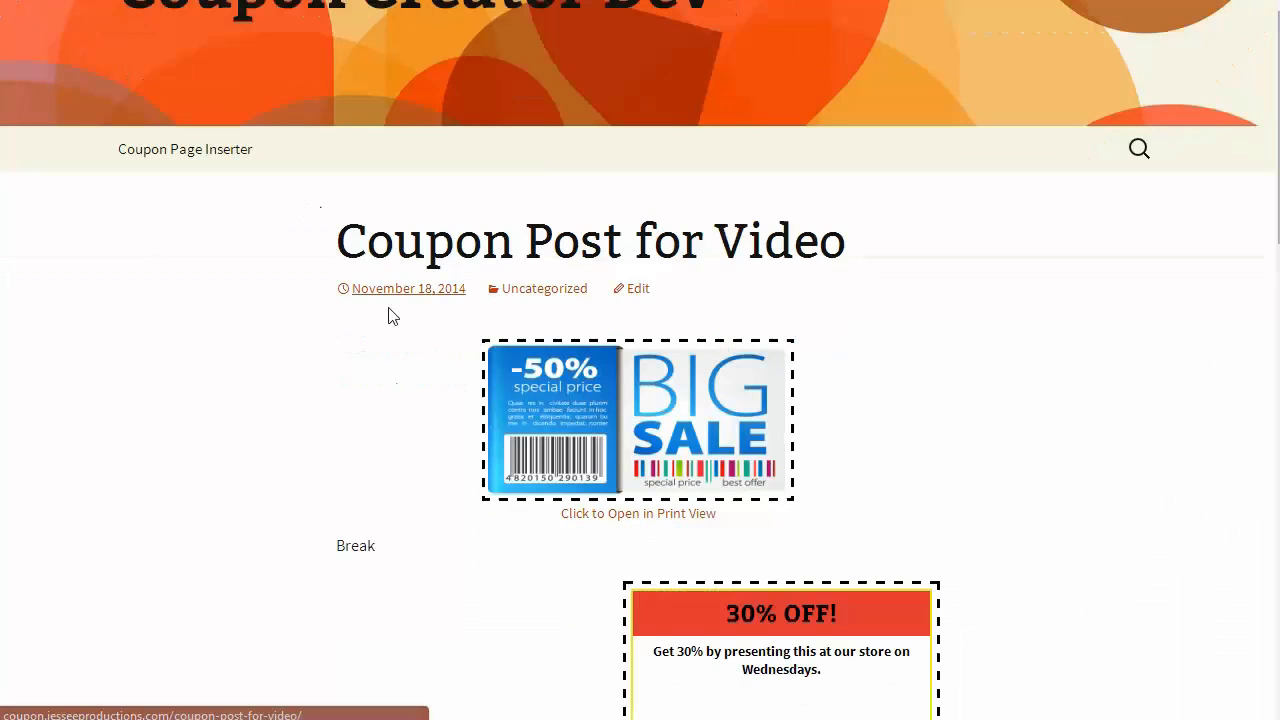
mouse_move(292, 408)
left_mouse_down()
mouse_move(390, 422)
mouse_move(405, 458)
left_mouse_up()
key("Escape")
scroll(540, 300, "down", 3)
scroll(500, 251, "down", 1)
scroll(500, 226, "down", 1)
scroll(503, 257, "down", 3)
scroll(500, 257, "up", 2)
scroll(500, 257, "up", 1)
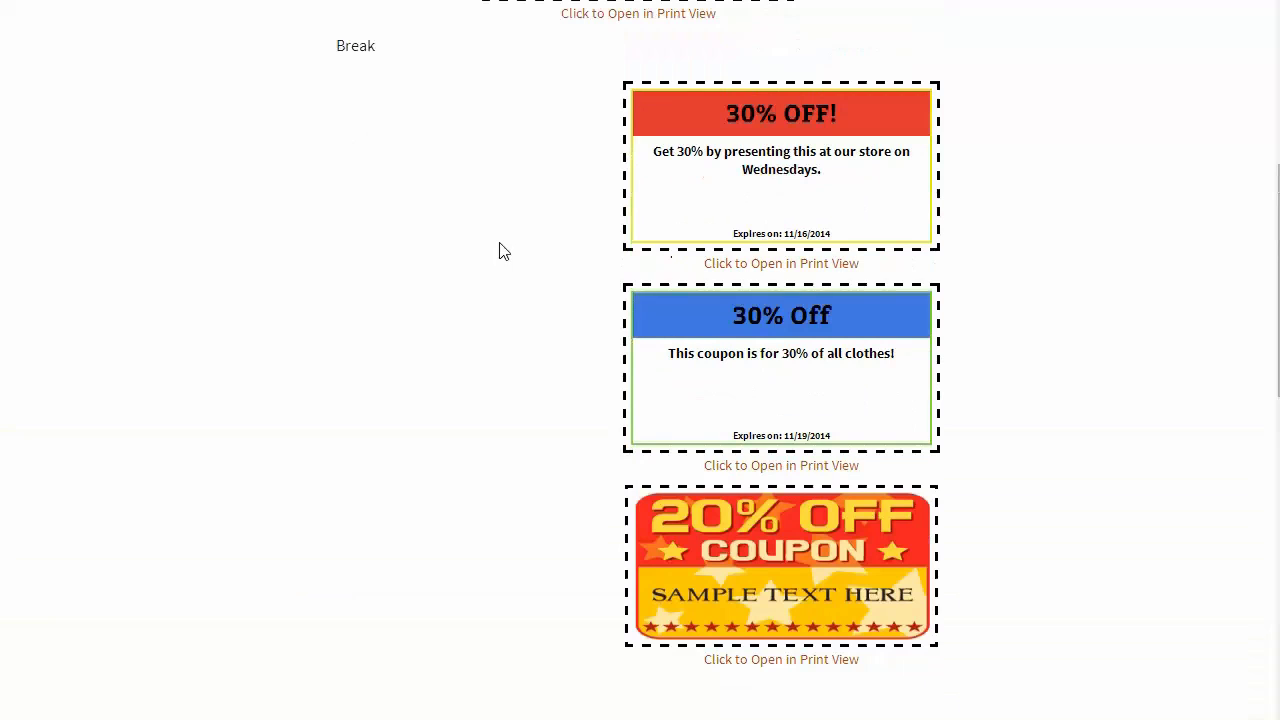
left_click_drag(578, 138, 542, 571)
key("Escape")
scroll(480, 343, "up", 3)
left_click_drag(418, 176, 424, 256)
key("Escape")
scroll(468, 380, "down", 3)
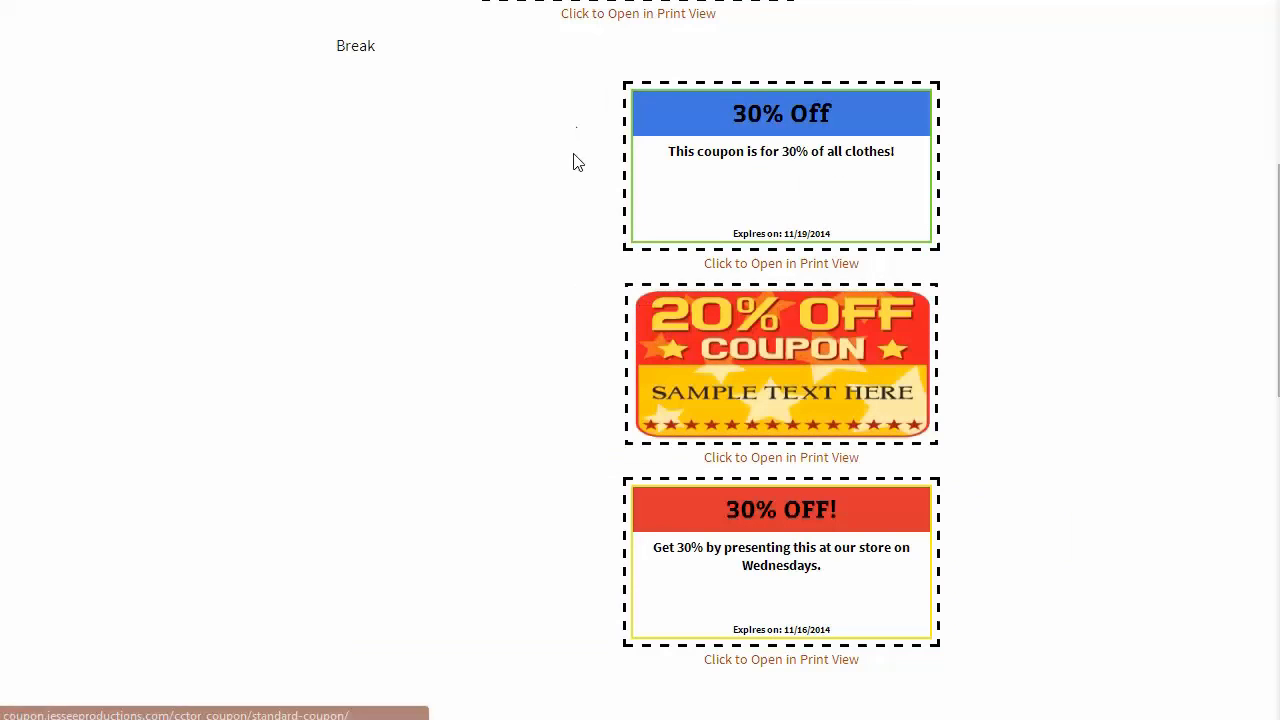
left_click_drag(577, 162, 585, 600)
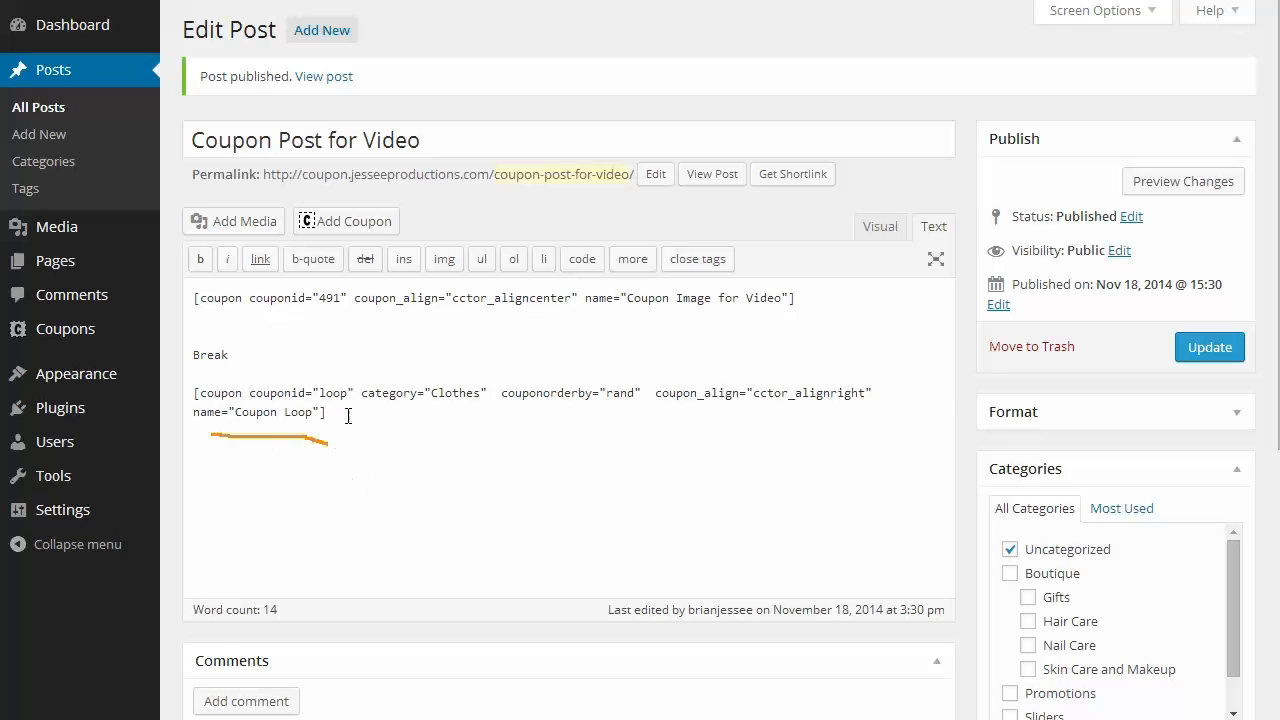
left_click_drag(346, 414, 155, 405)
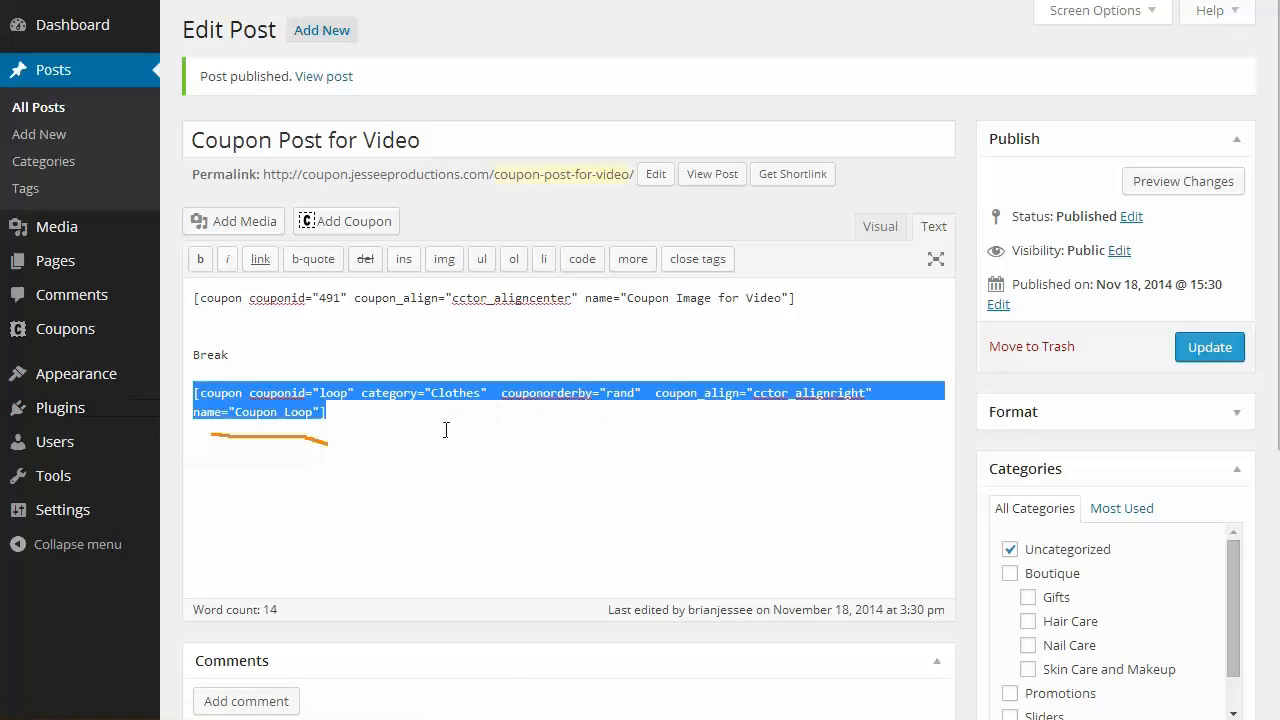